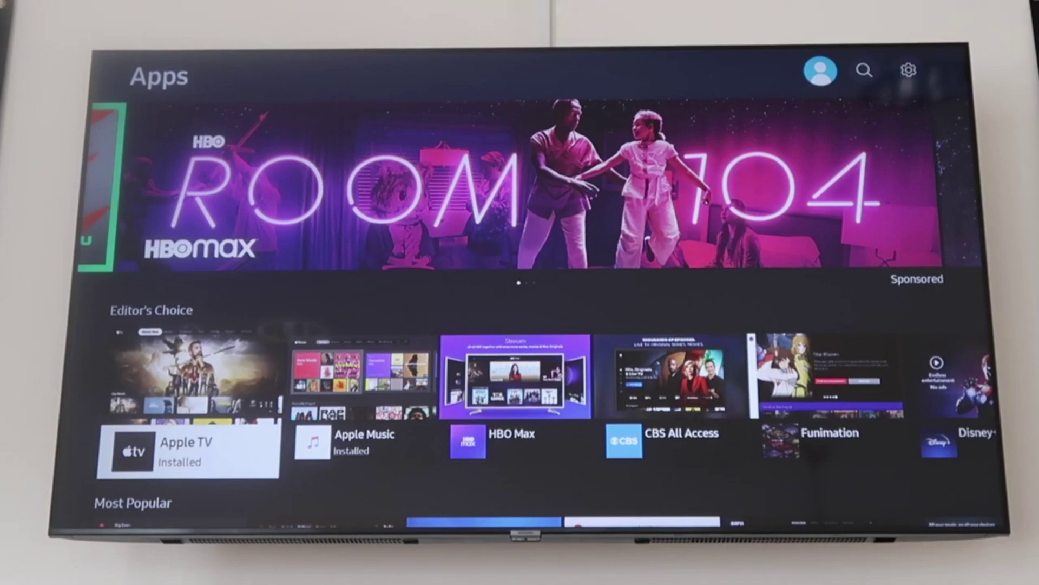
Step: Navigate the Most Popular row to reach YouTube Kids and bring up its store listing
key(Down)
key(Left)
key(Left)
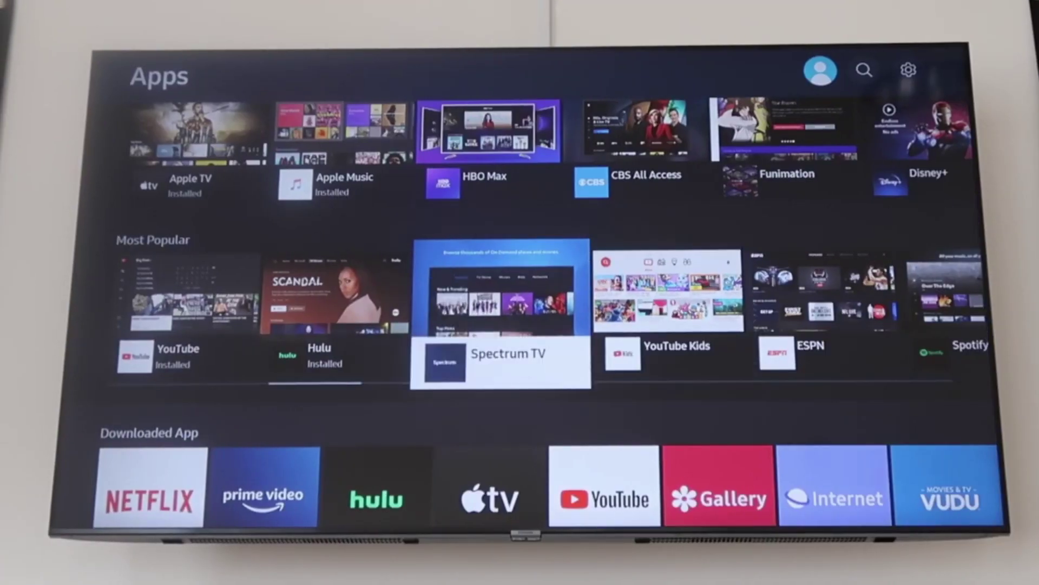
key(Right)
key(Right)
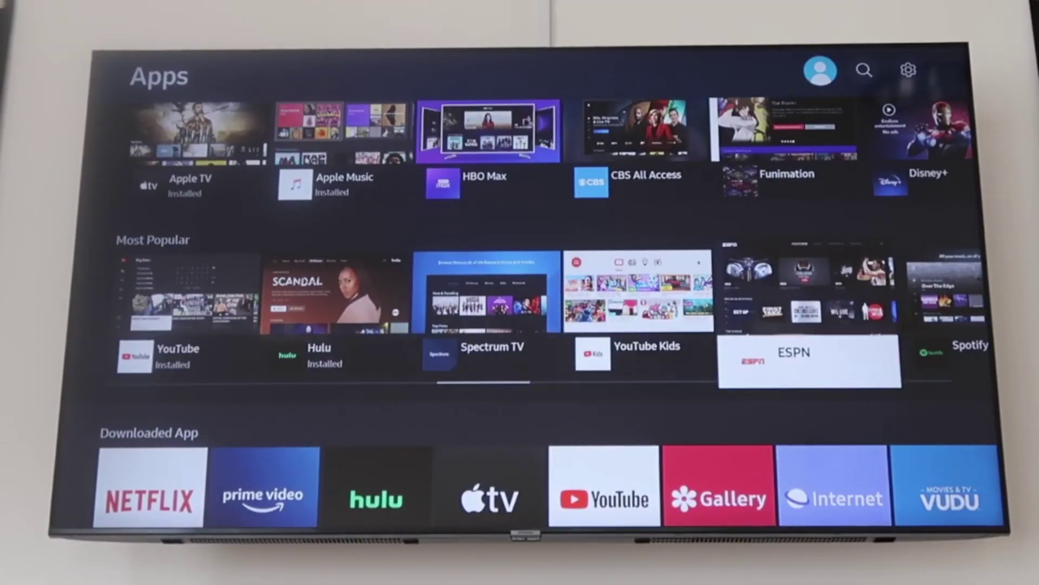
key(Left)
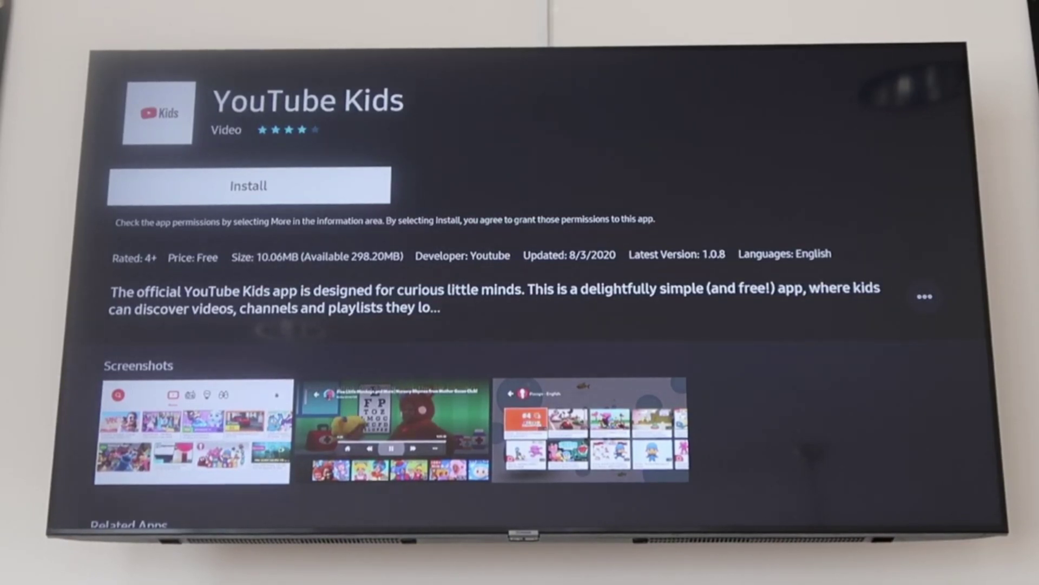
Step: Install YouTube Kids and move to dismiss the install-complete notice
key(Return)
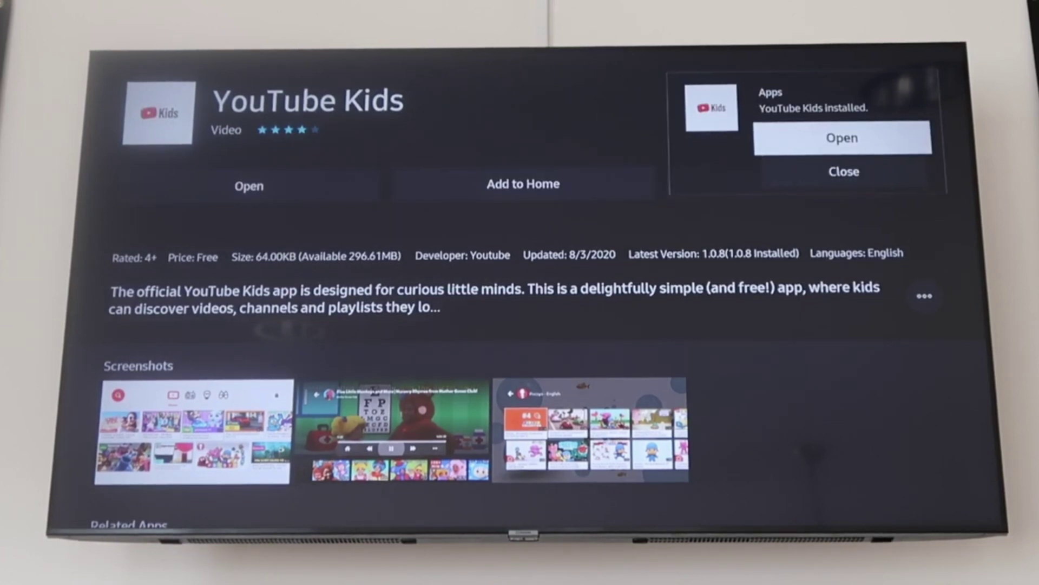
key(Down)
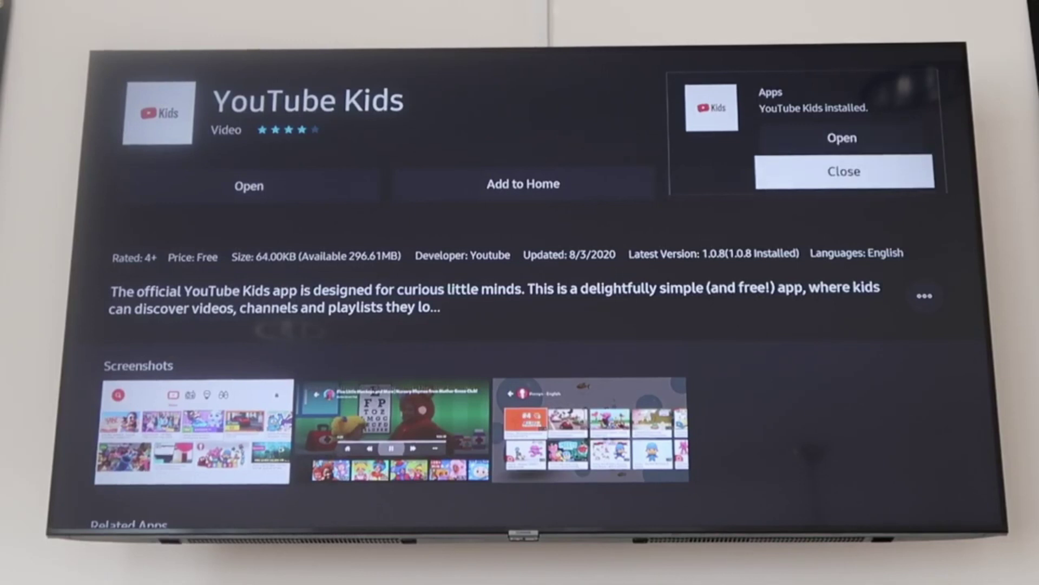
Step: Add YouTube Kids to the Home bar after Vudu and review its place among the app tiles
key(Return)
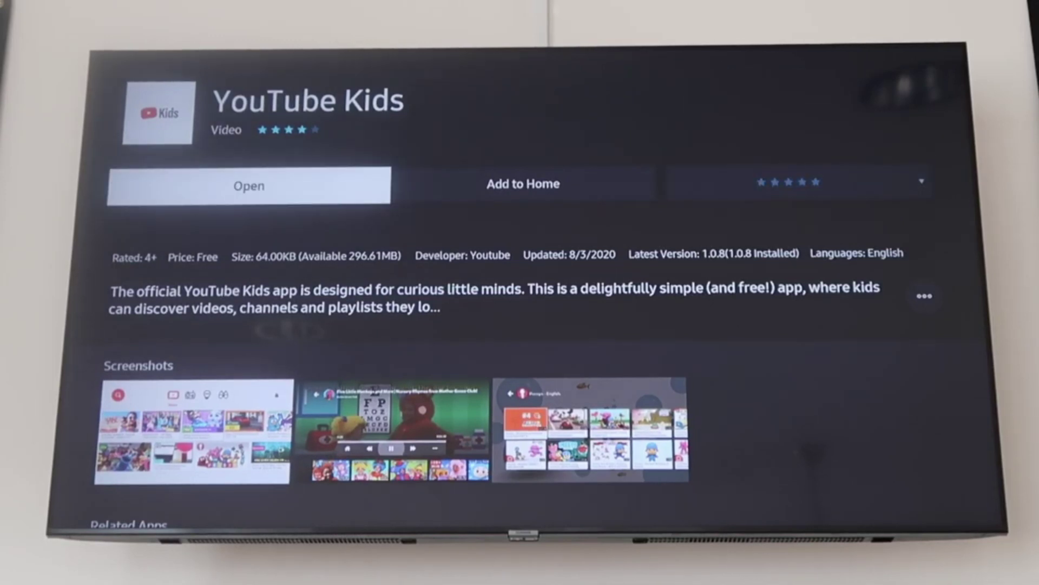
key(Right)
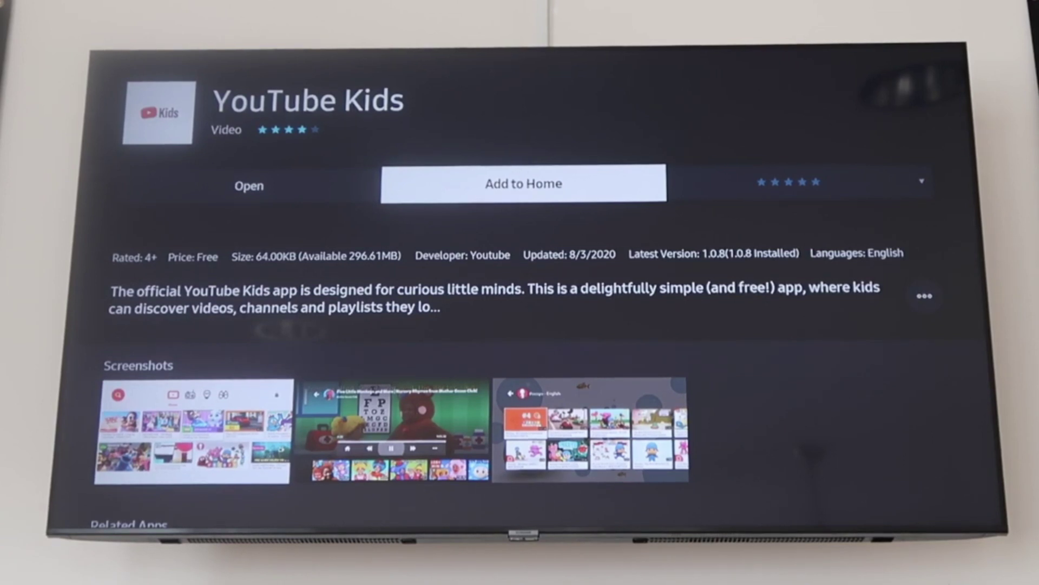
key(Home)
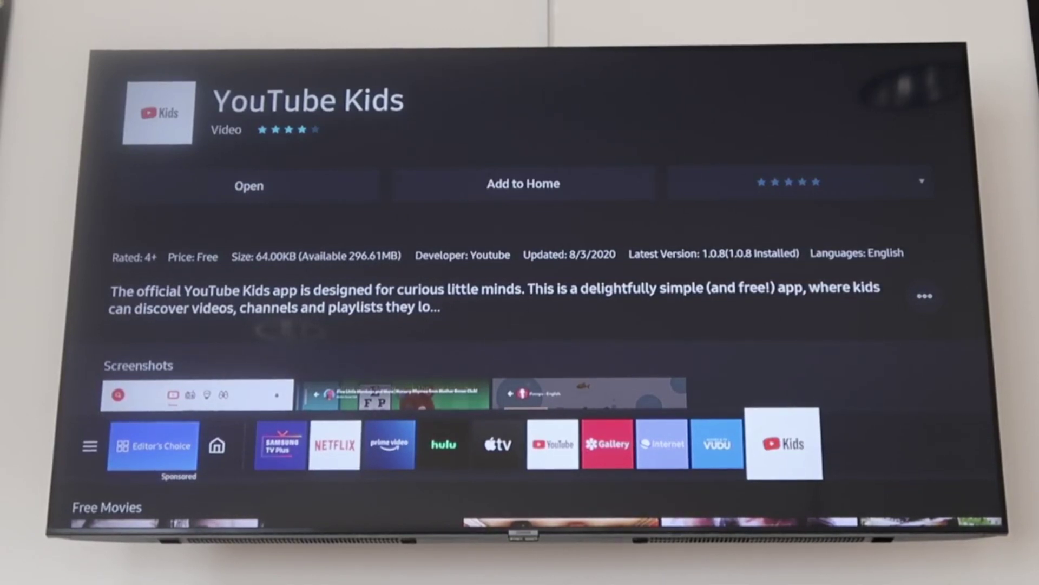
key(Left)
key(Left)
key(Left)
key(Left)
key(Left)
key(Left)
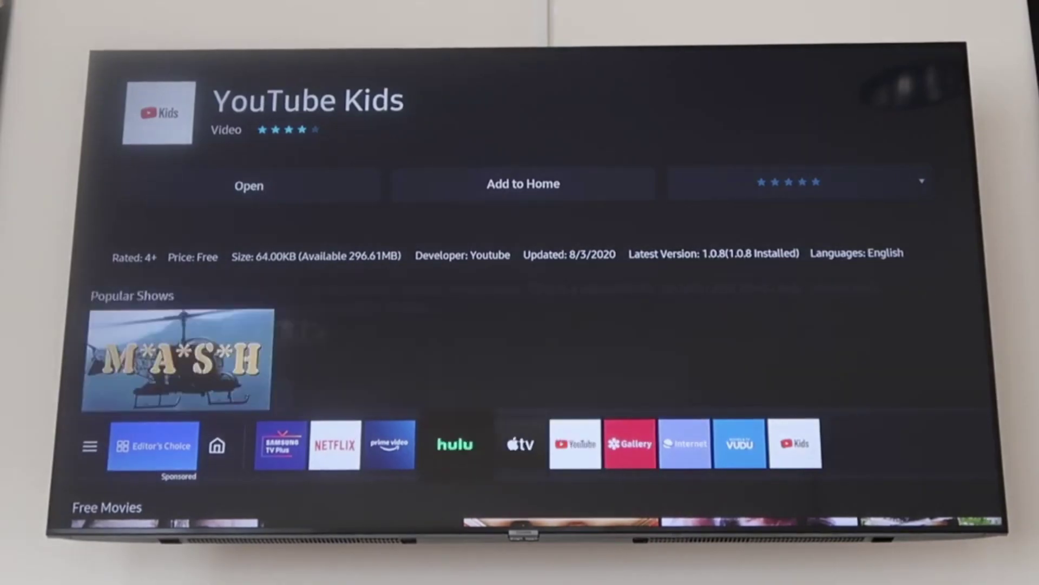
key(Left)
key(Left)
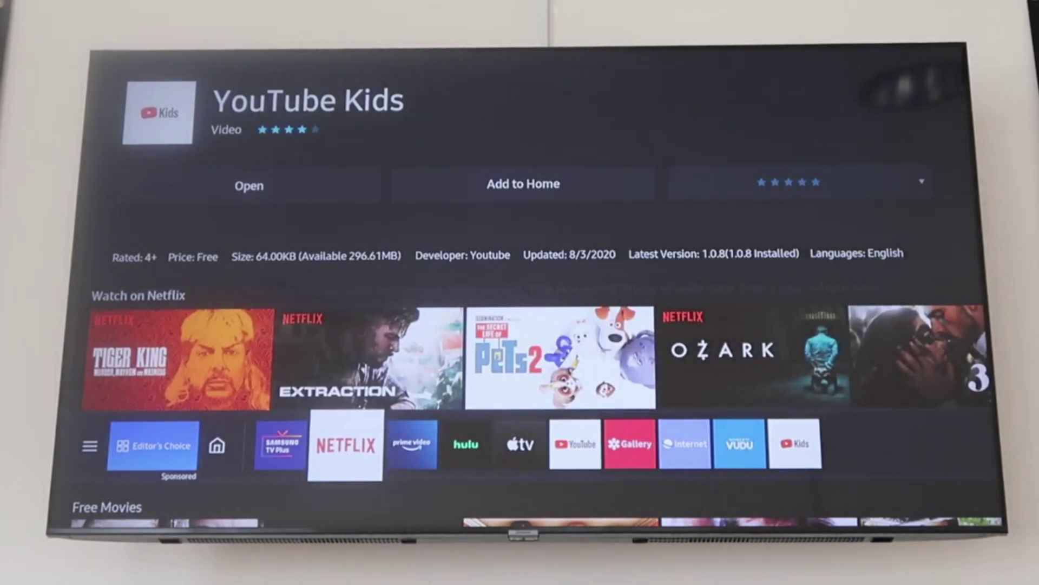
key(Left)
key(Right)
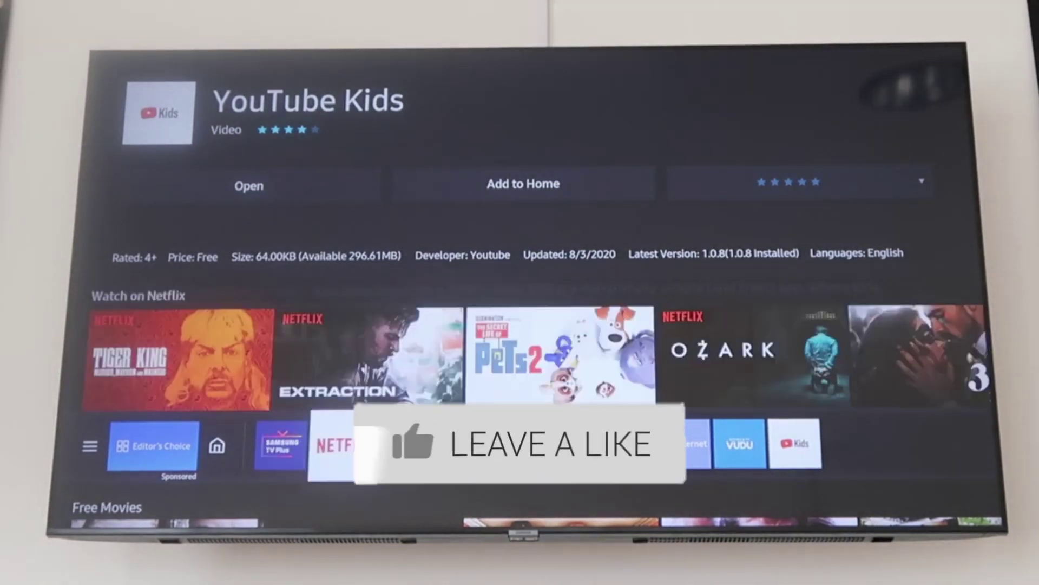